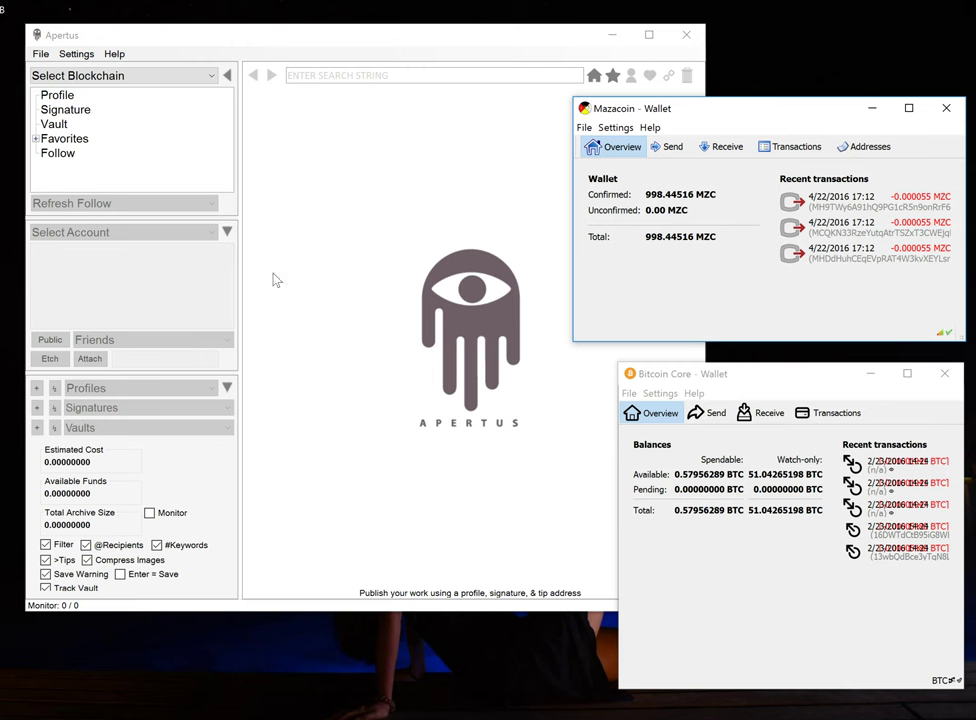
Open The Mahabharata from Favorites and hide the side panel so Book 18's index fills the window.
left_click(272, 57)
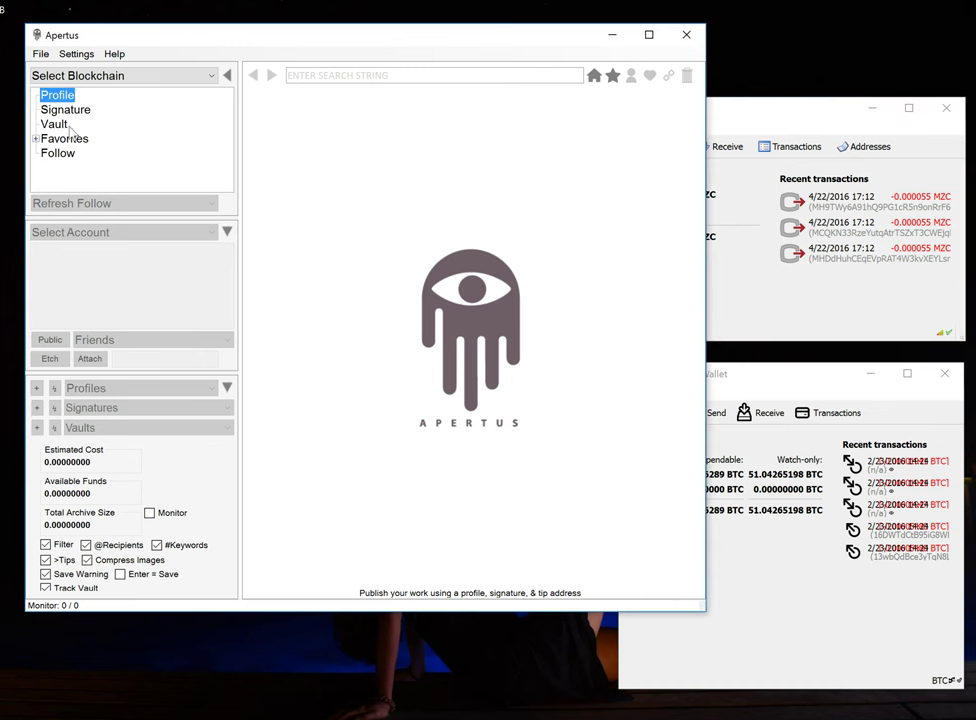
left_click(36, 138)
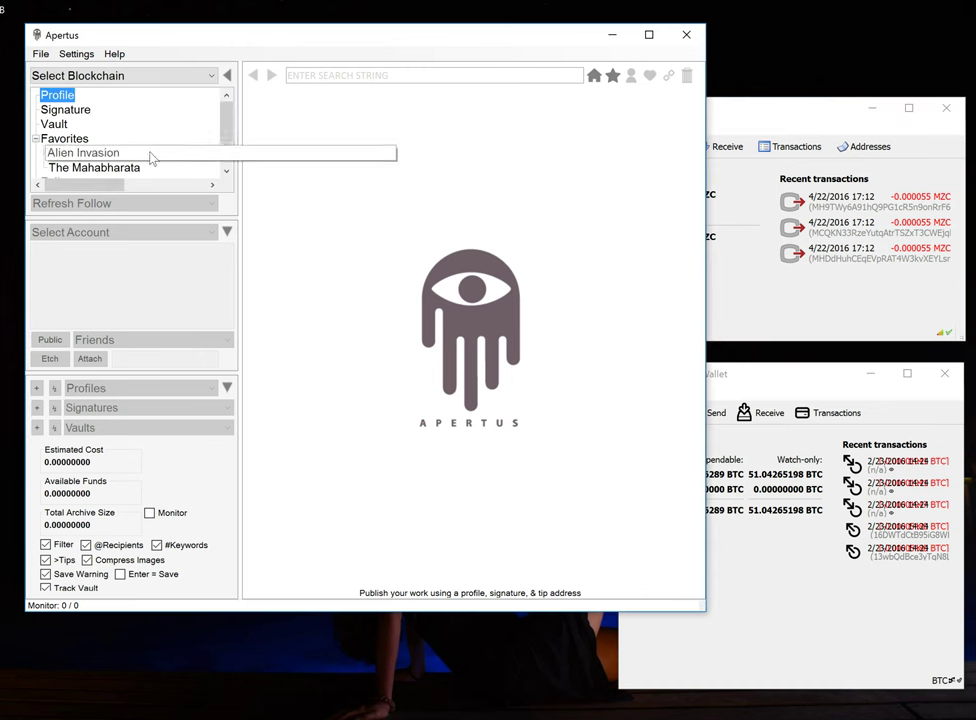
left_click(90, 167)
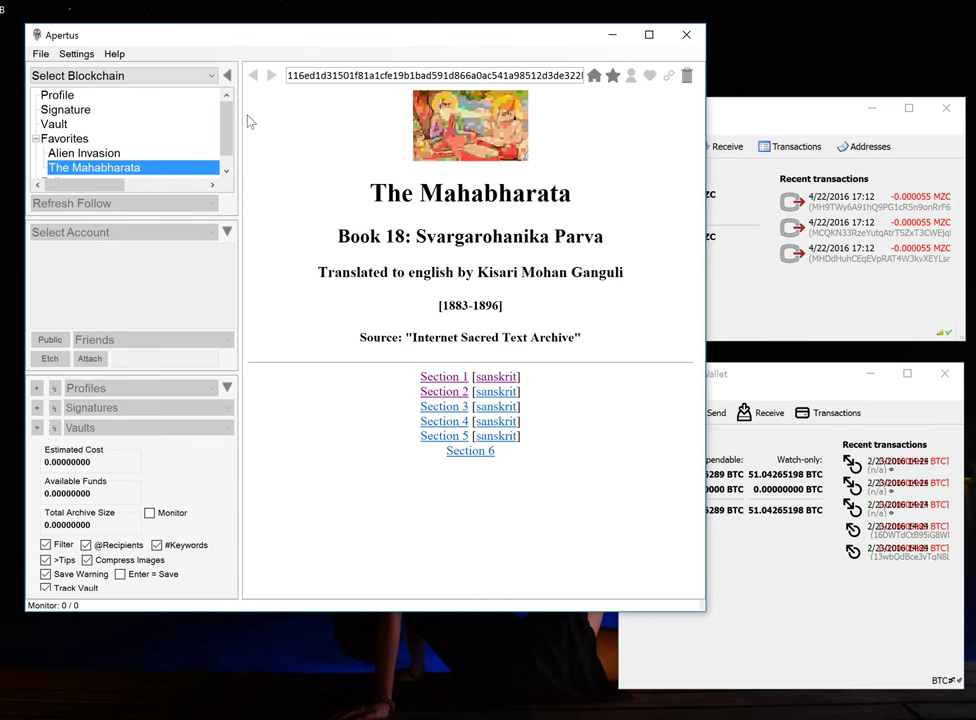
left_click(227, 75)
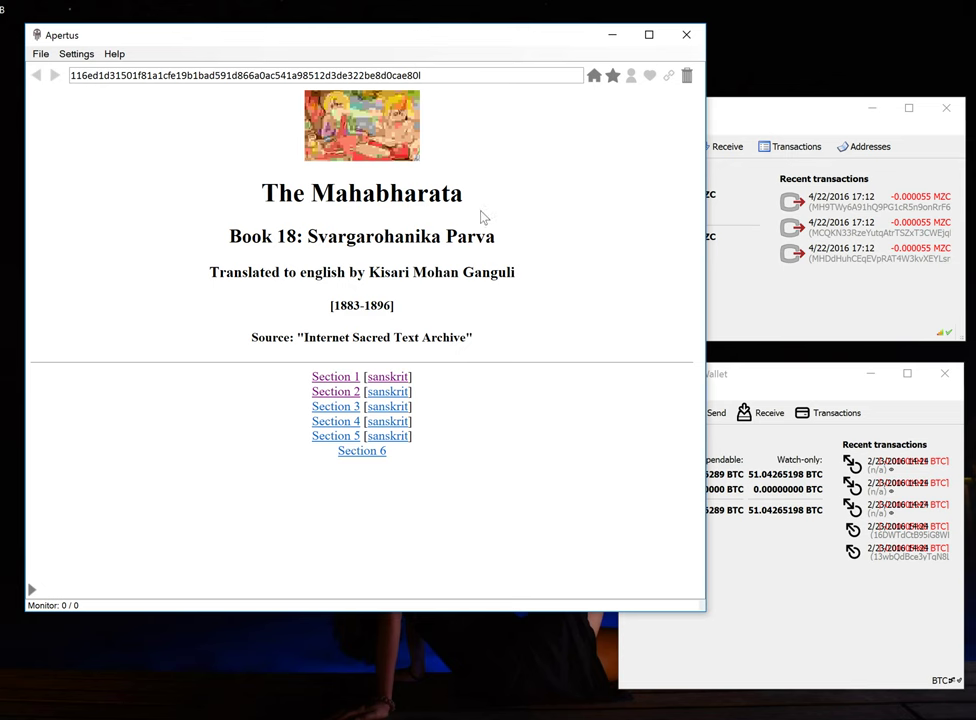
View Section 1 in English and in Sanskrit, returning to the Book 18 index, then restore the side panel.
left_click(334, 377)
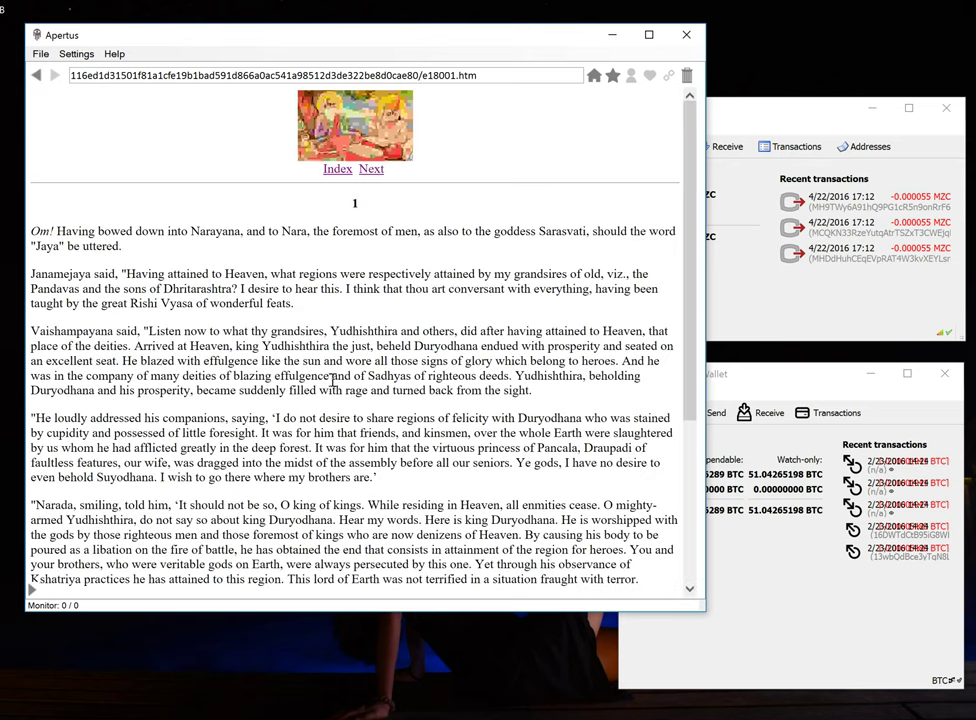
left_click(337, 169)
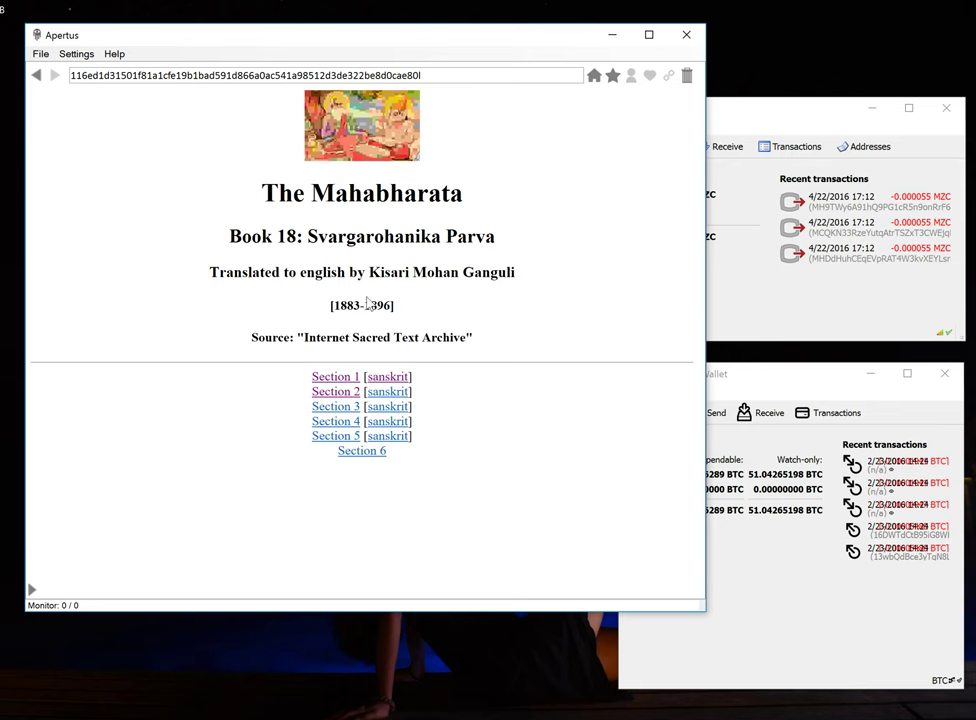
left_click(387, 377)
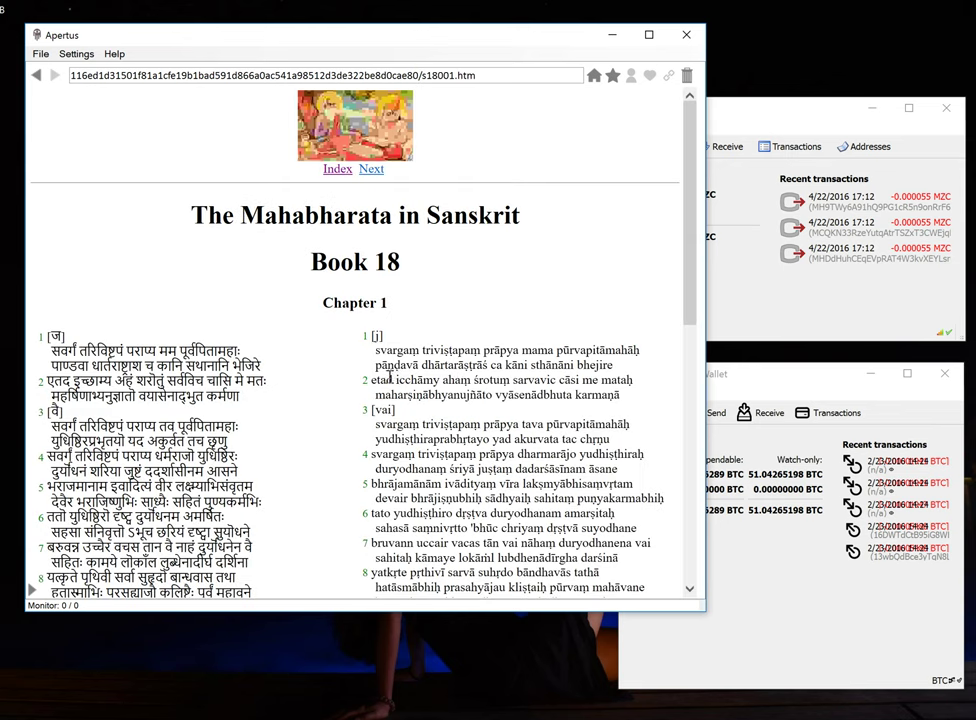
left_click(338, 170)
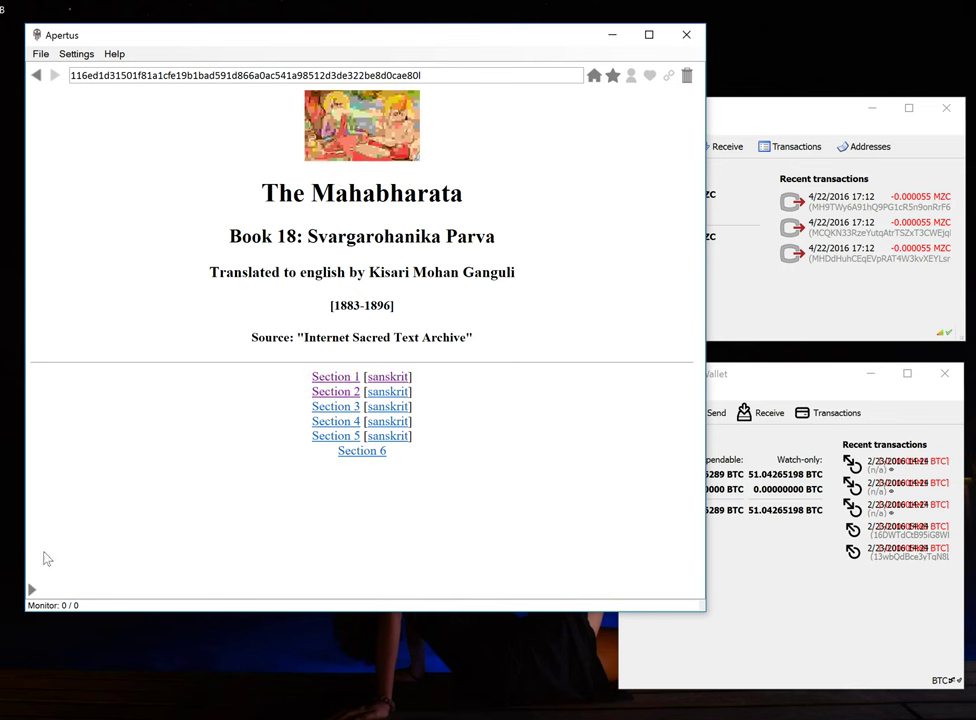
left_click(31, 590)
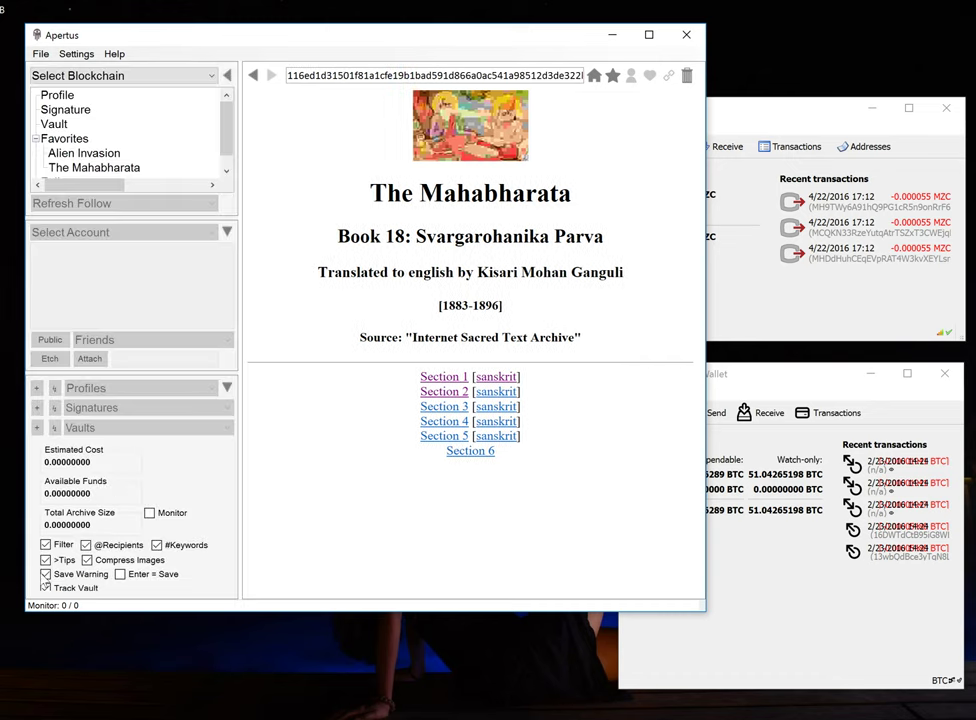
Load the Alien Invasion game from Favorites and start a round, moving and firing.
left_click(84, 155)
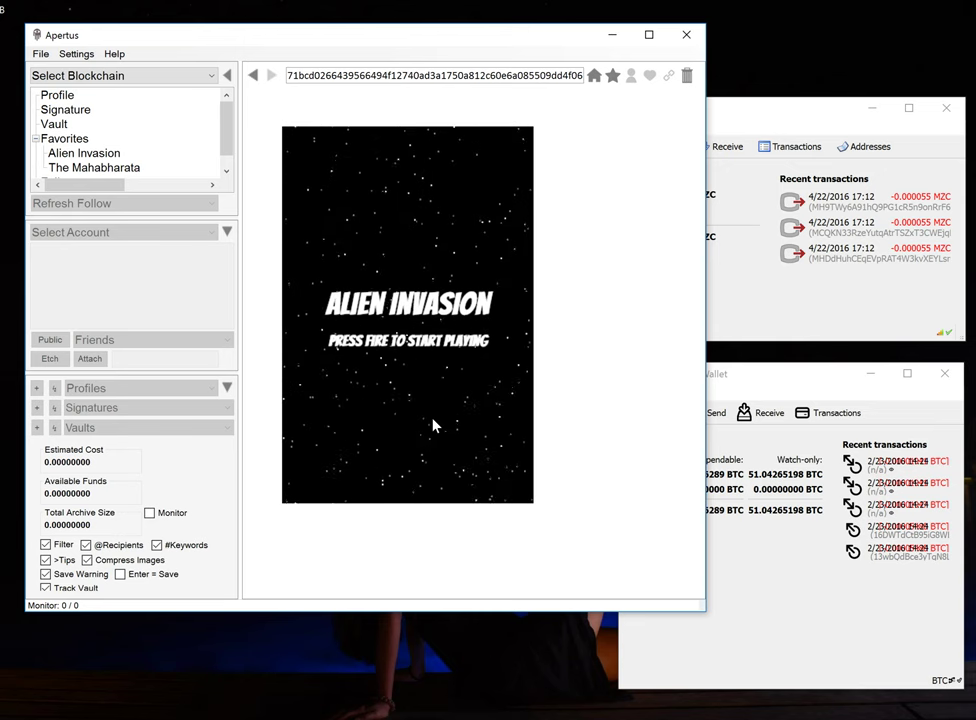
key("space")
key("Left")
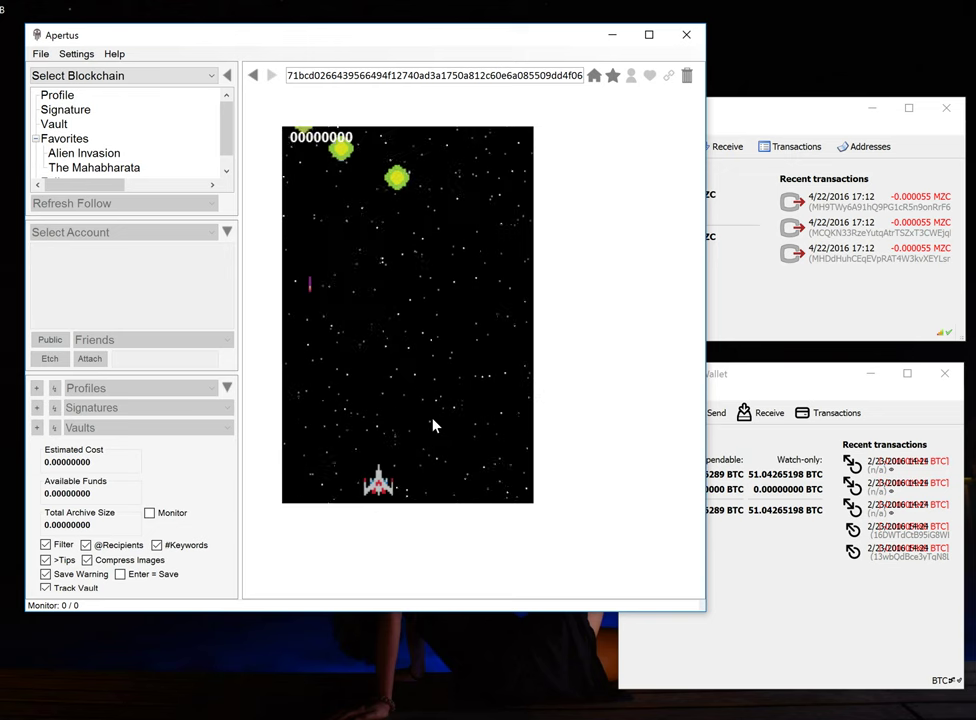
key("Right")
key("space")
Keep dodging left and right and shooting enemies until the ship is destroyed.
key("Left")
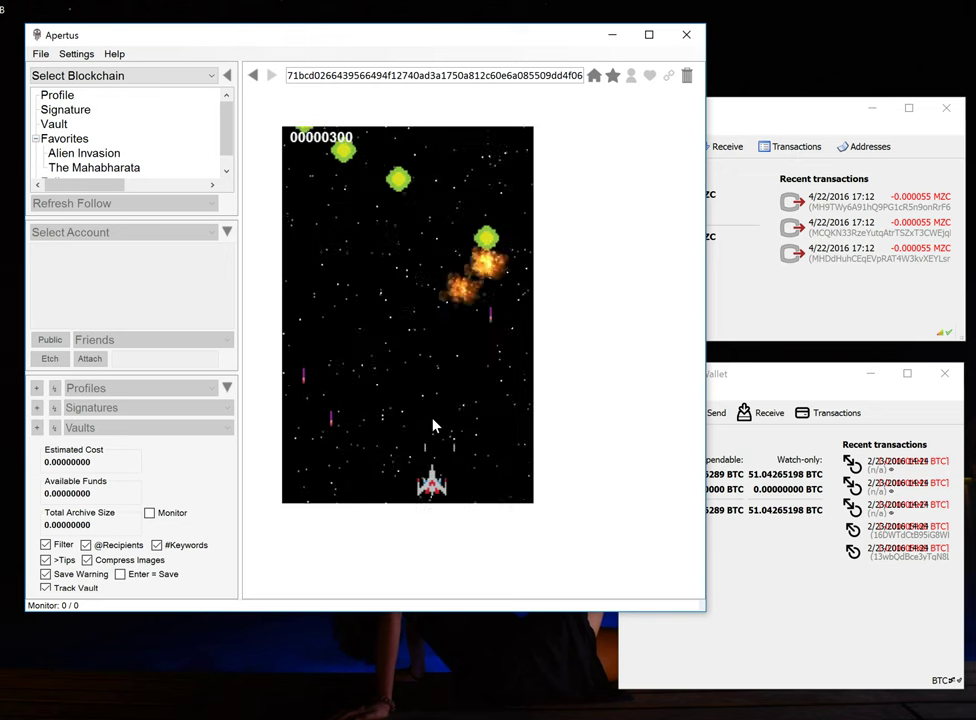
key("Right")
key("space")
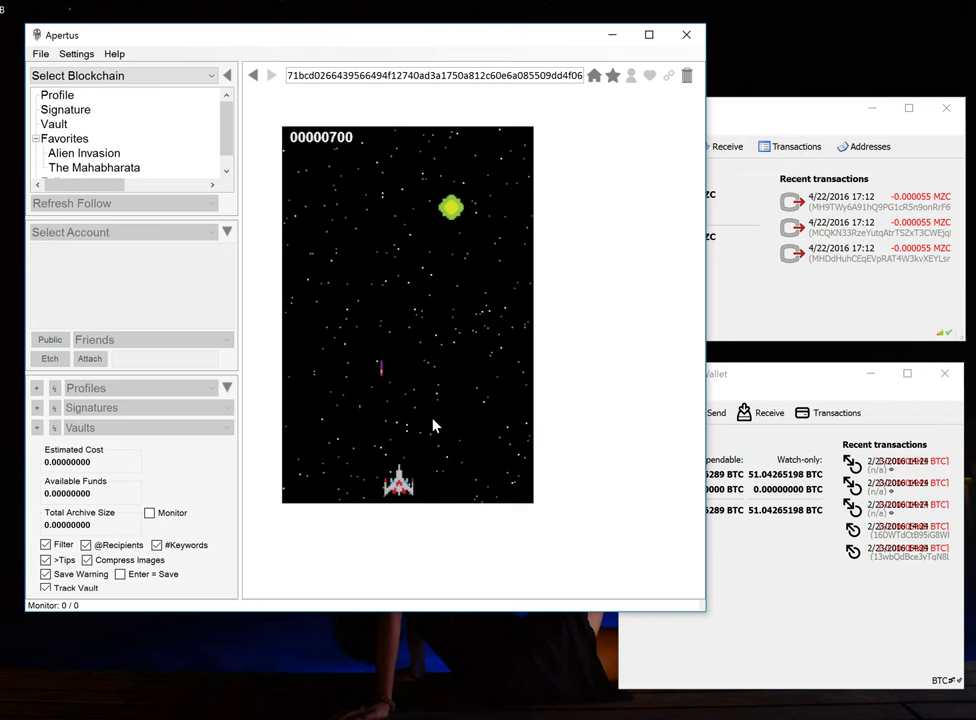
key("Right")
key("Left")
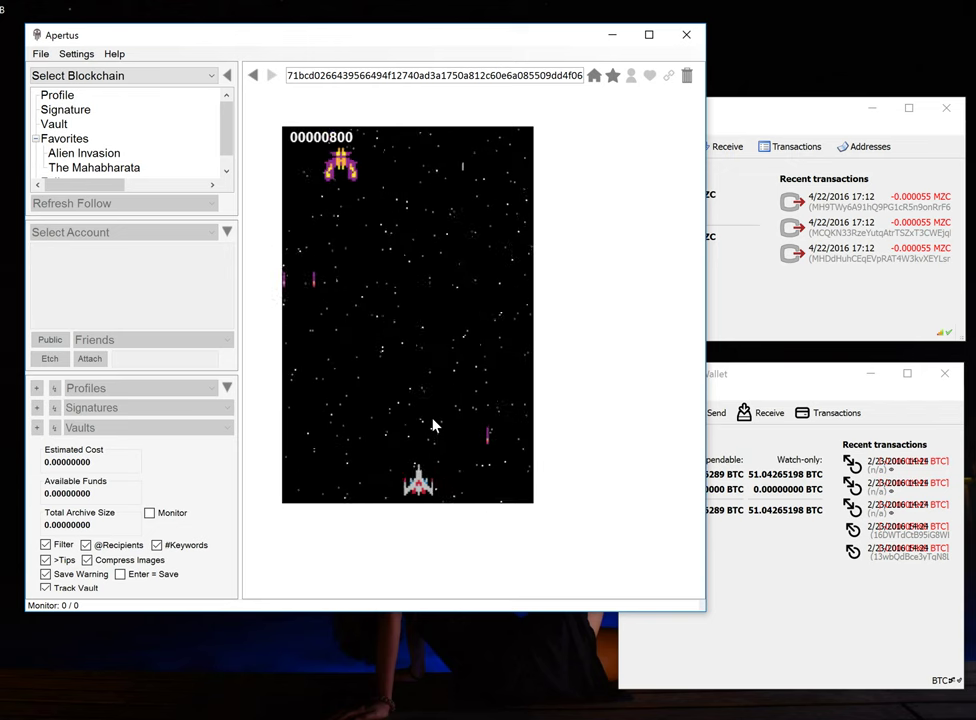
key("Right")
key("space")
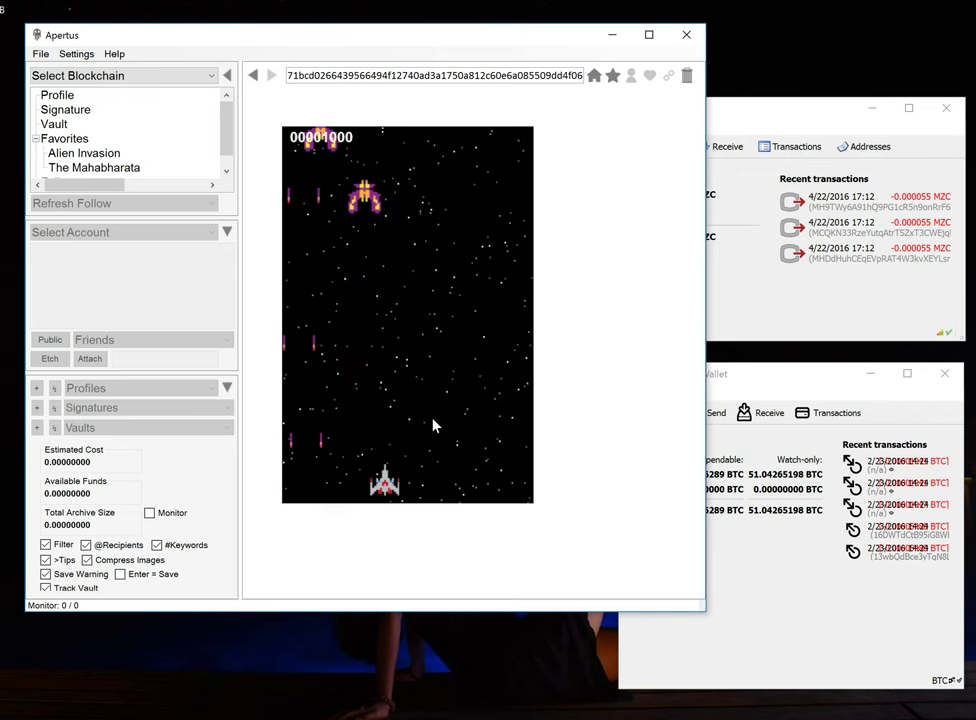
key("Left")
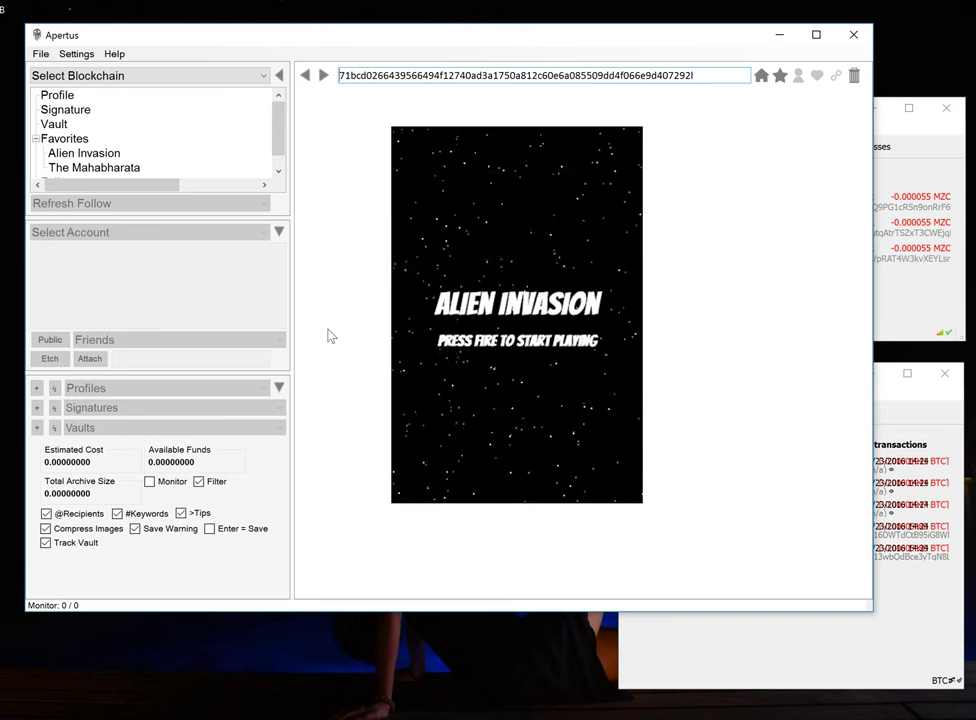
Connect to the Mazacoin blockchain and choose the Mazacoin account to pay from.
left_click(115, 80)
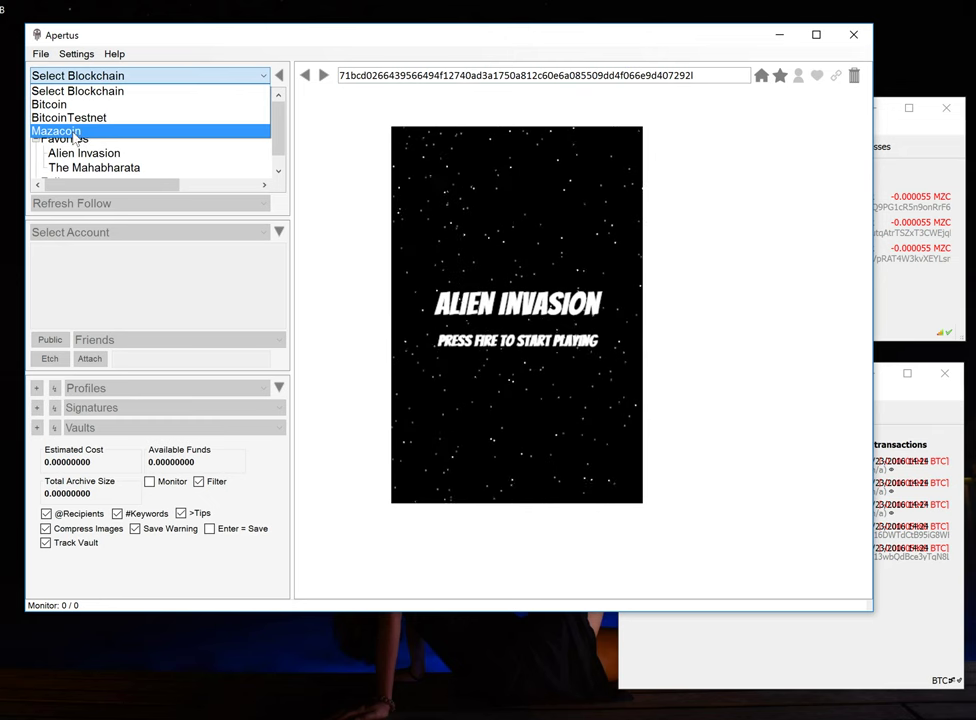
left_click(83, 133)
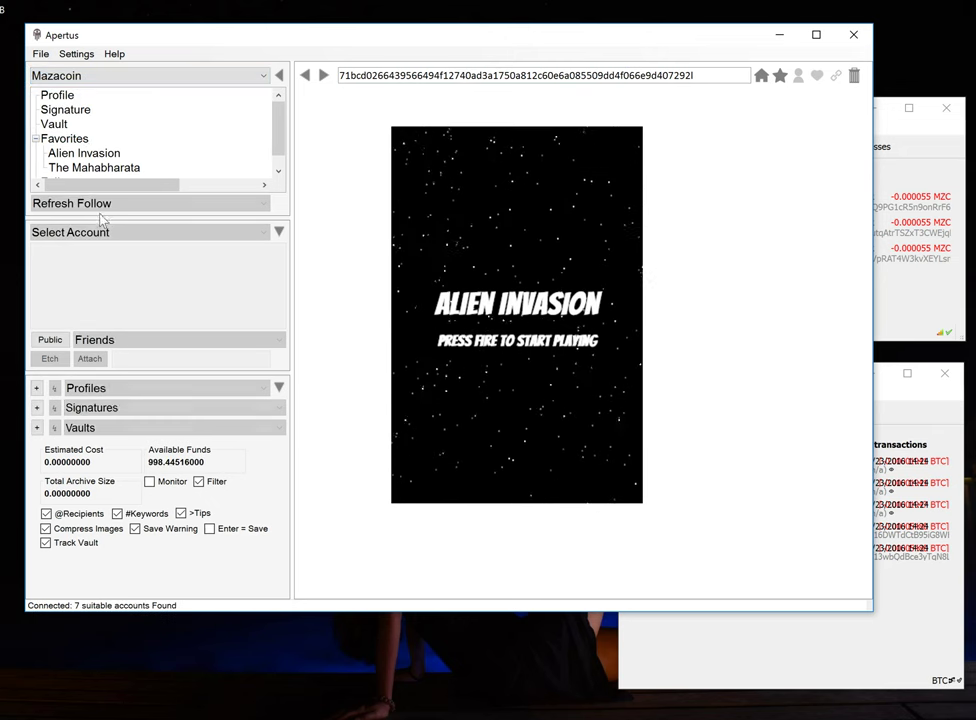
left_click(92, 236)
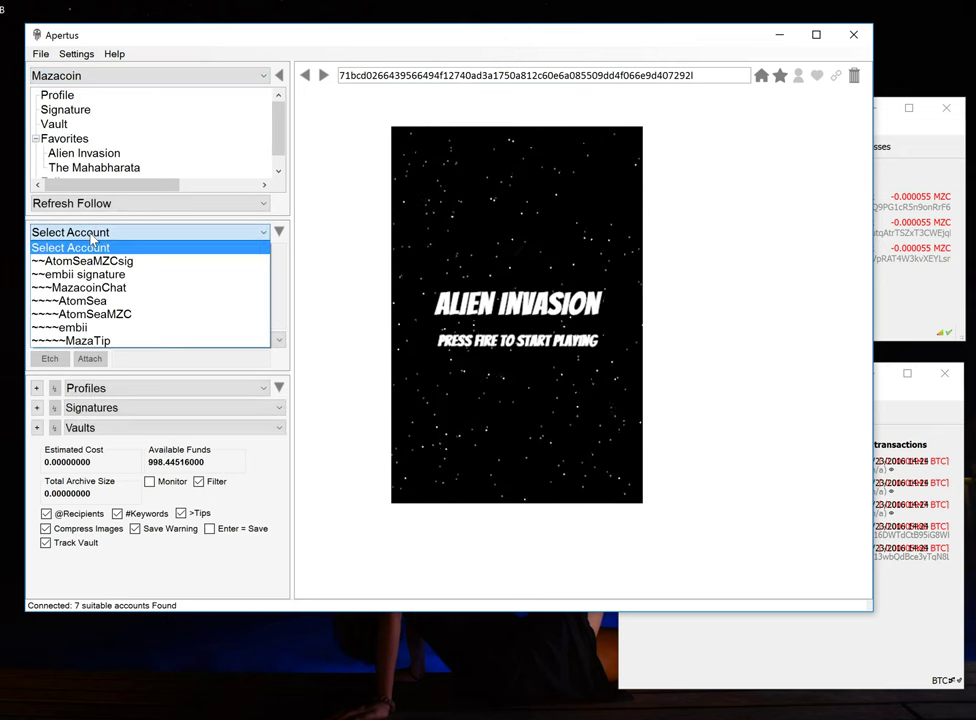
left_click(92, 341)
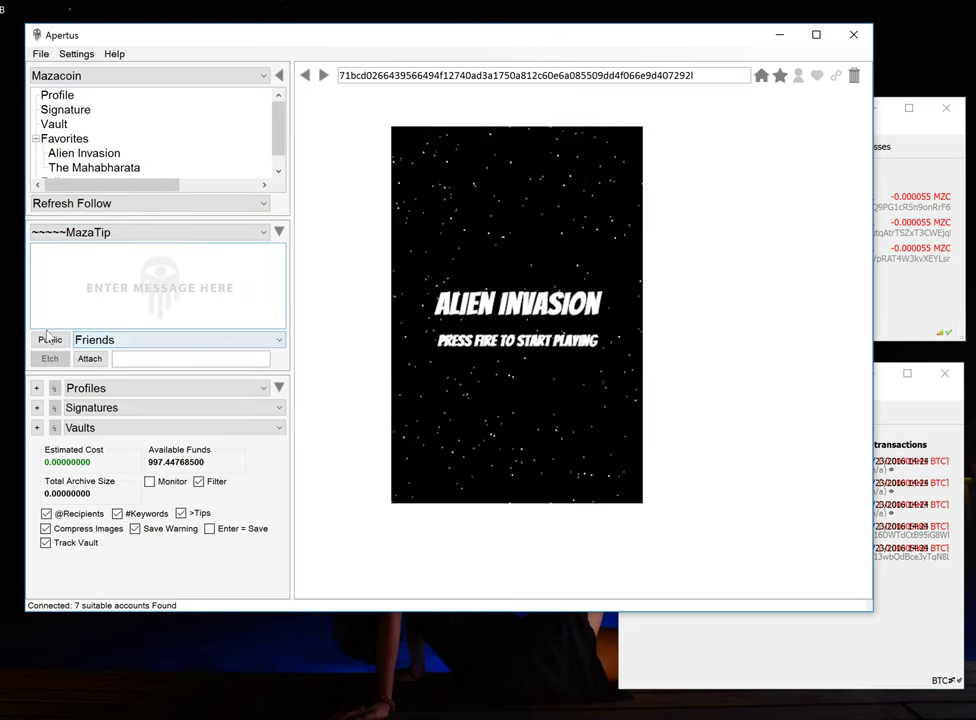
Choose the user's own profile and matching signature for the post.
left_click(100, 390)
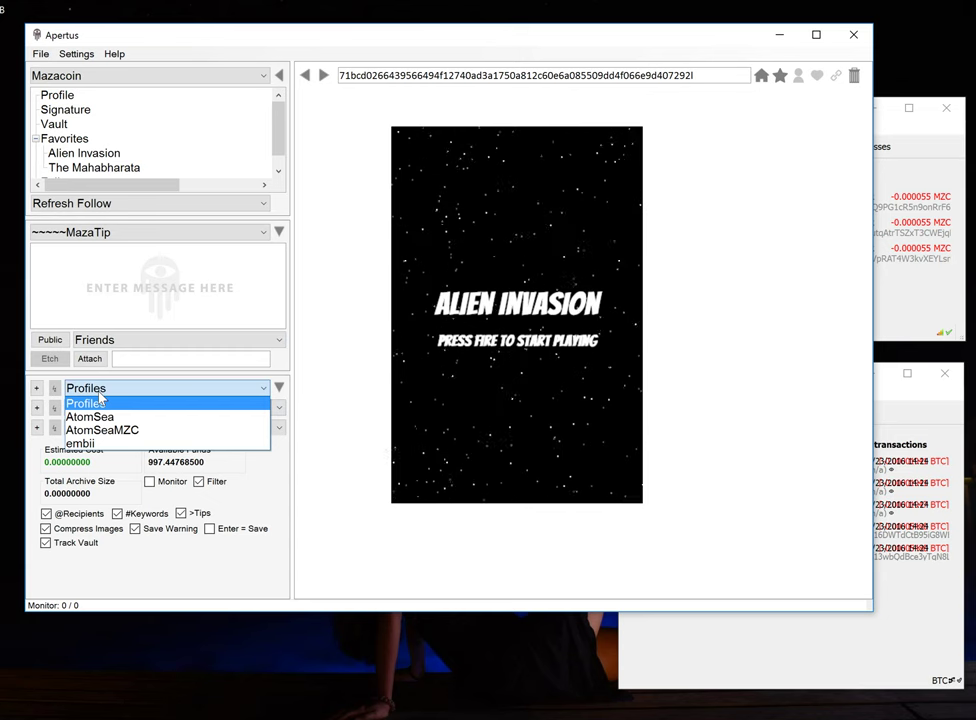
left_click(93, 444)
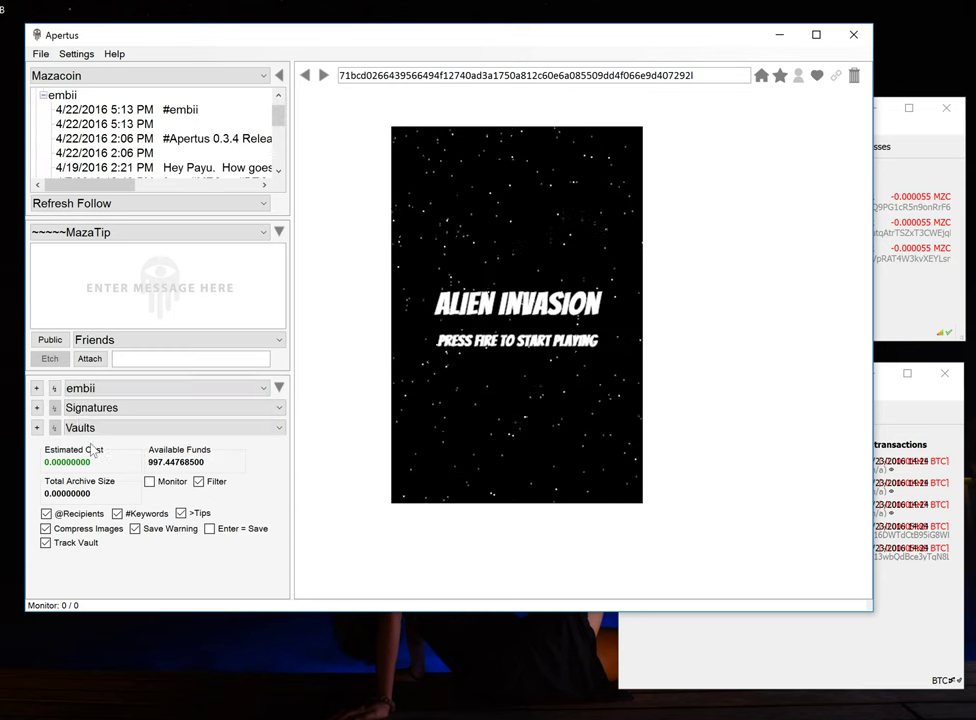
left_click(90, 408)
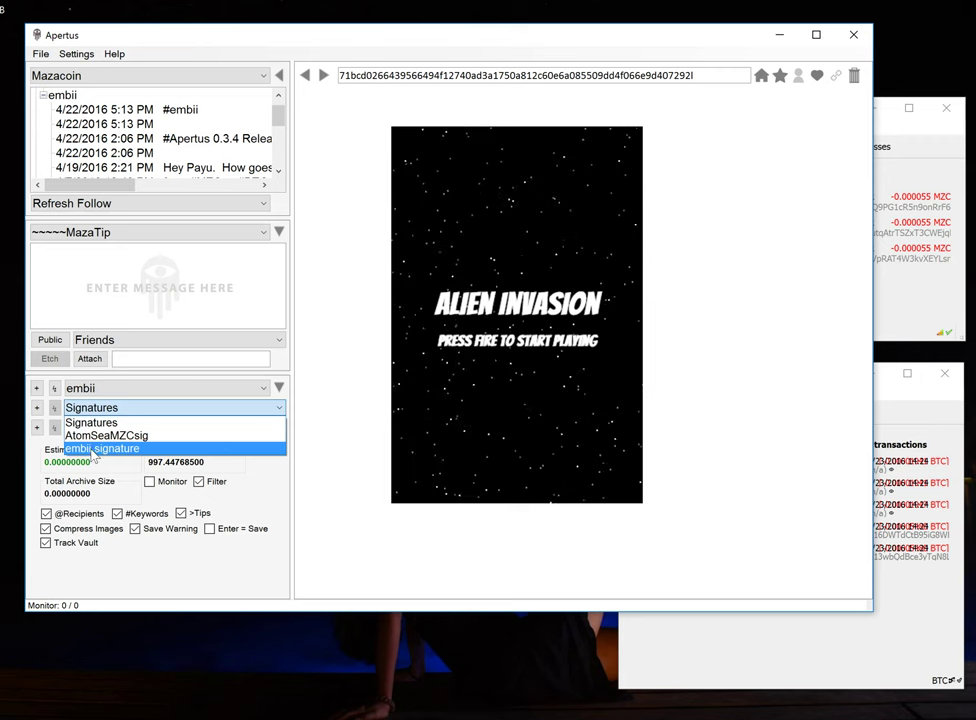
left_click(93, 449)
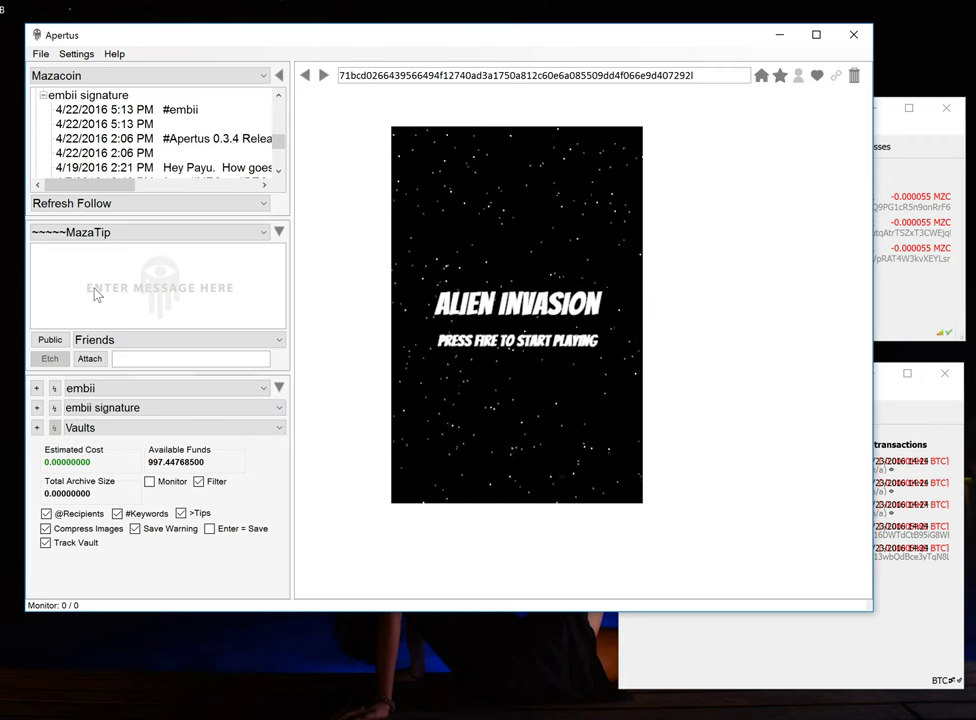
Attach index.html from the desktop WEB folder, giving a 106-byte archive costing 0.000330.
left_click(88, 358)
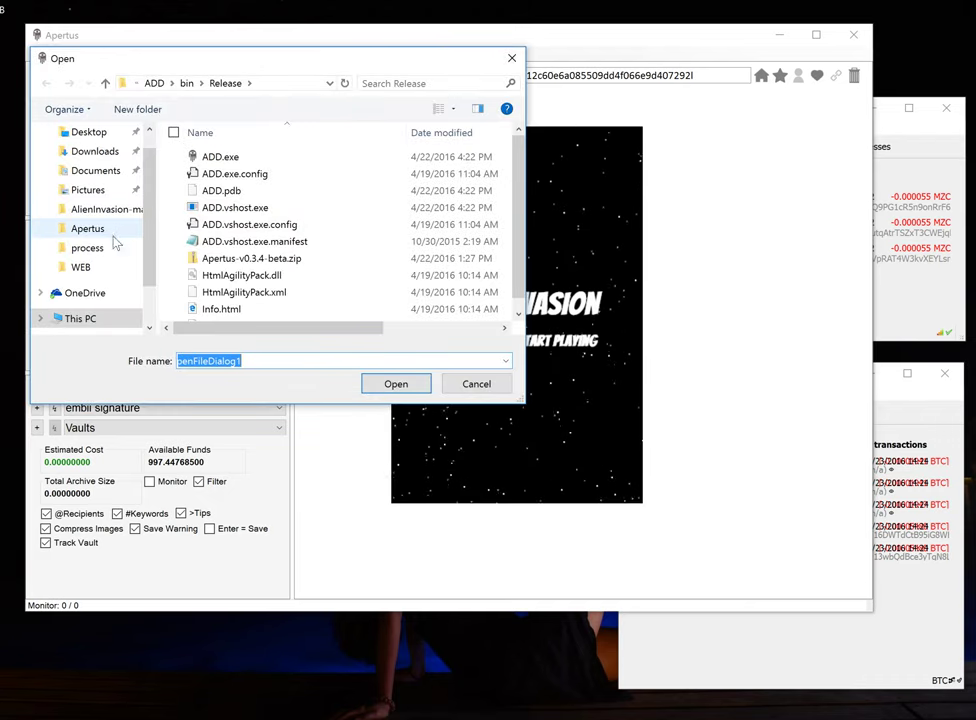
left_click(82, 270)
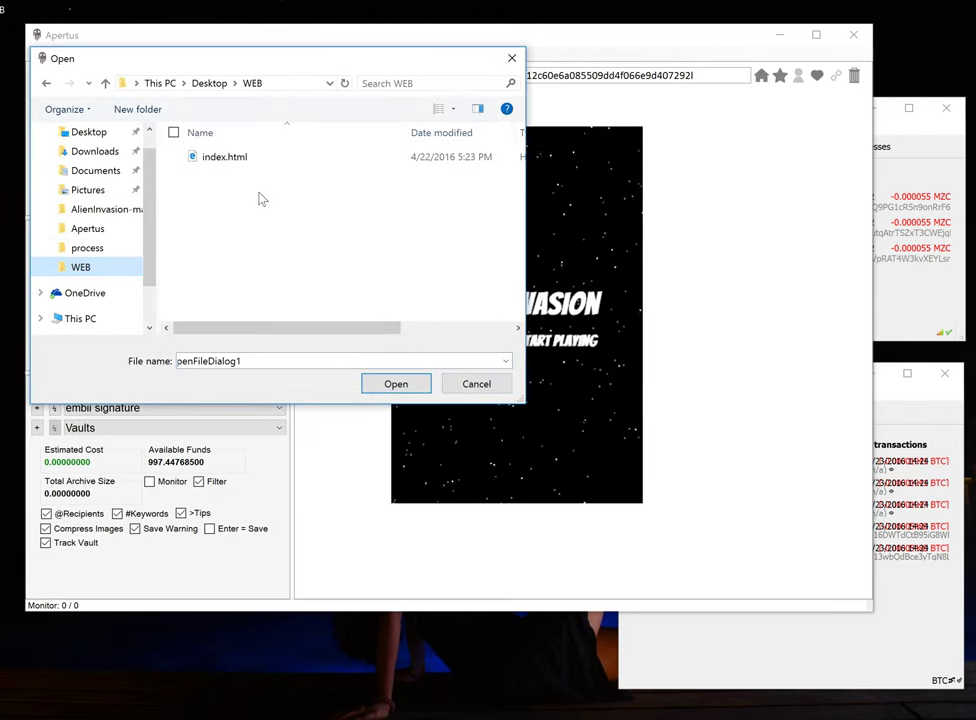
left_click(210, 159)
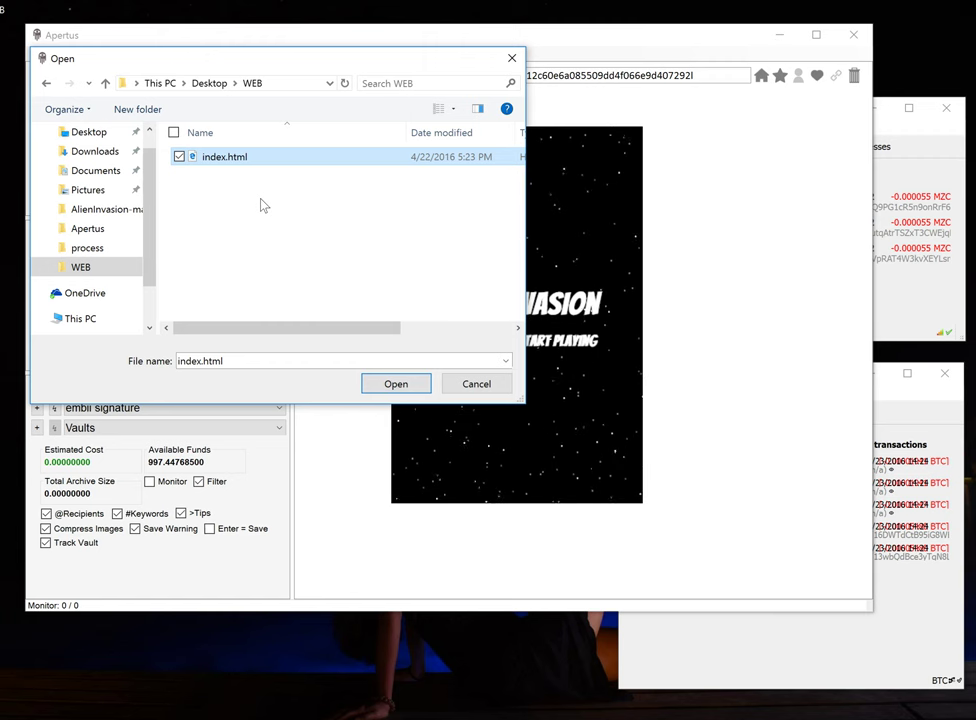
left_click(393, 384)
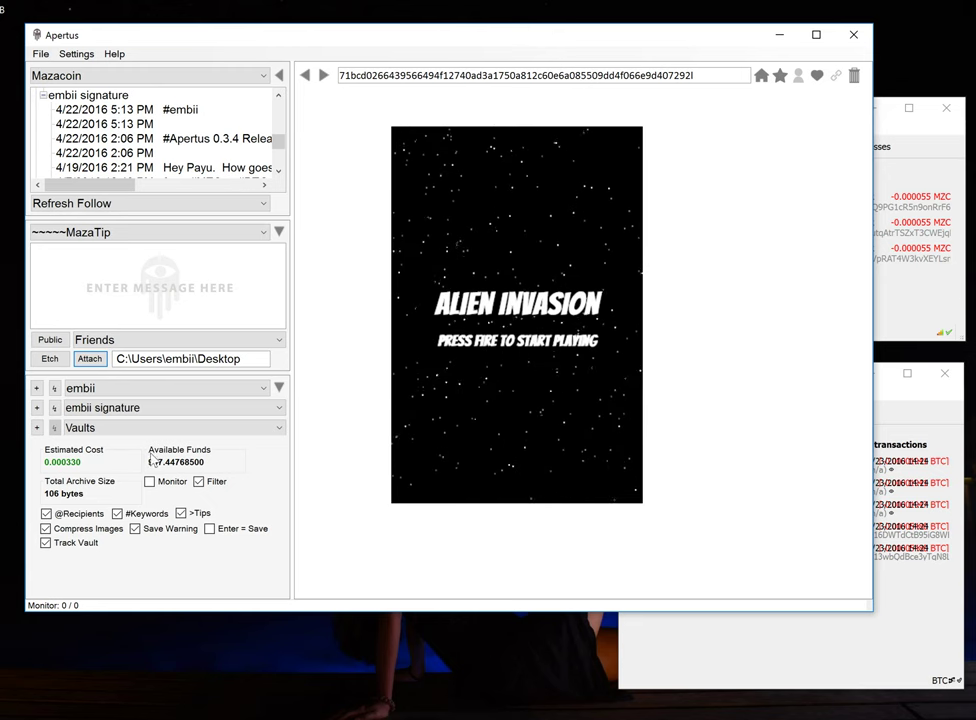
Etch the attached index.html to the Mazacoin blockchain and confirm saving.
left_click(49, 361)
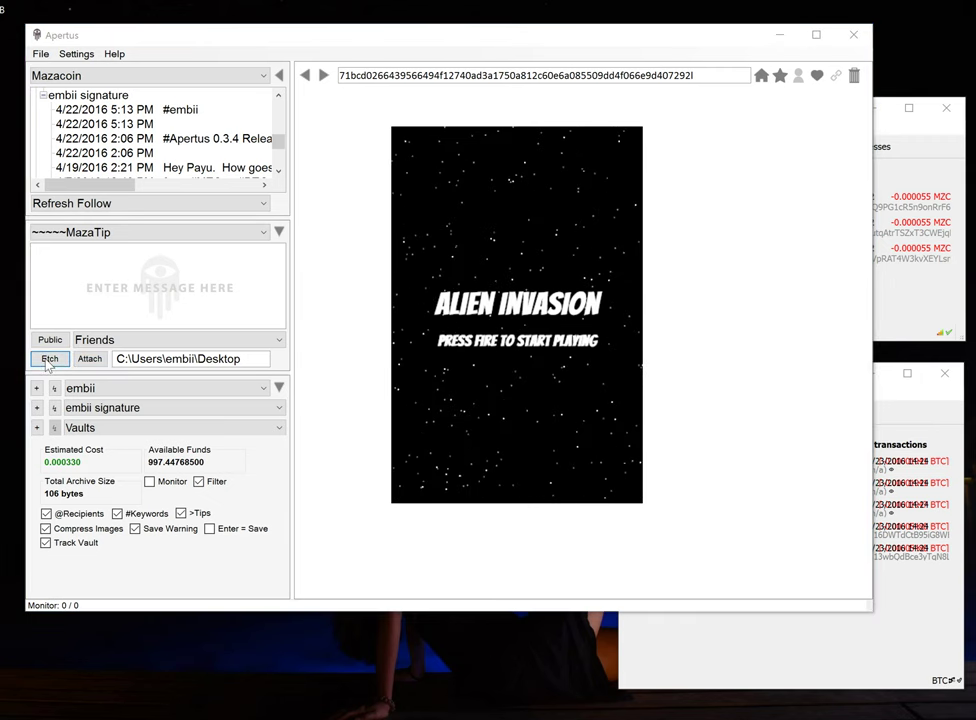
left_click(421, 436)
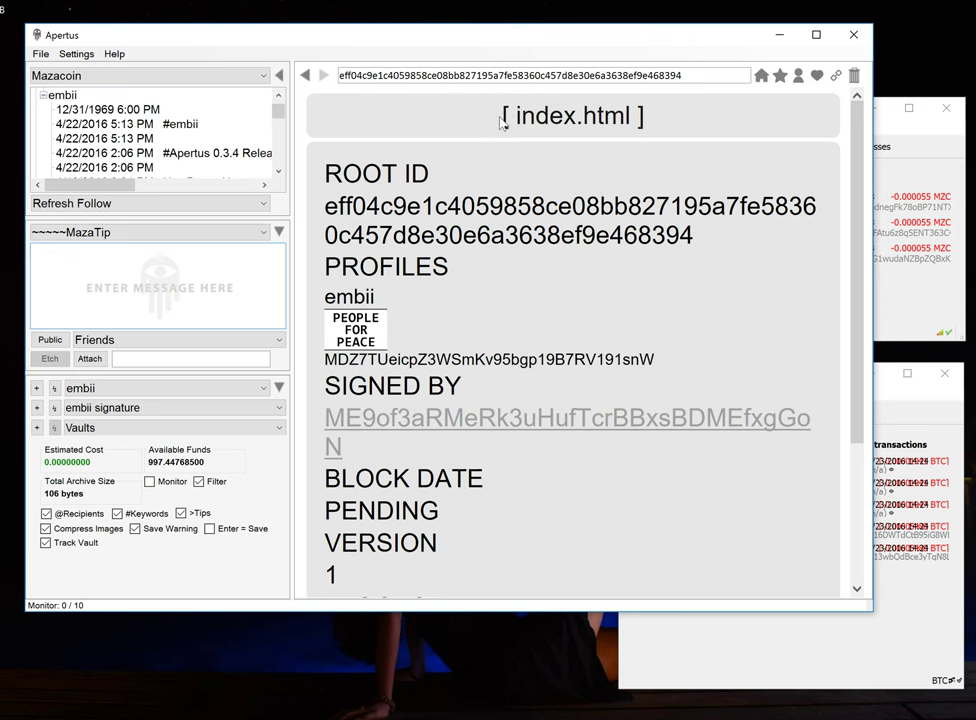
mouse_move(501, 119)
left_mouse_down()
mouse_move(660, 124)
mouse_move(513, 119)
left_mouse_up()
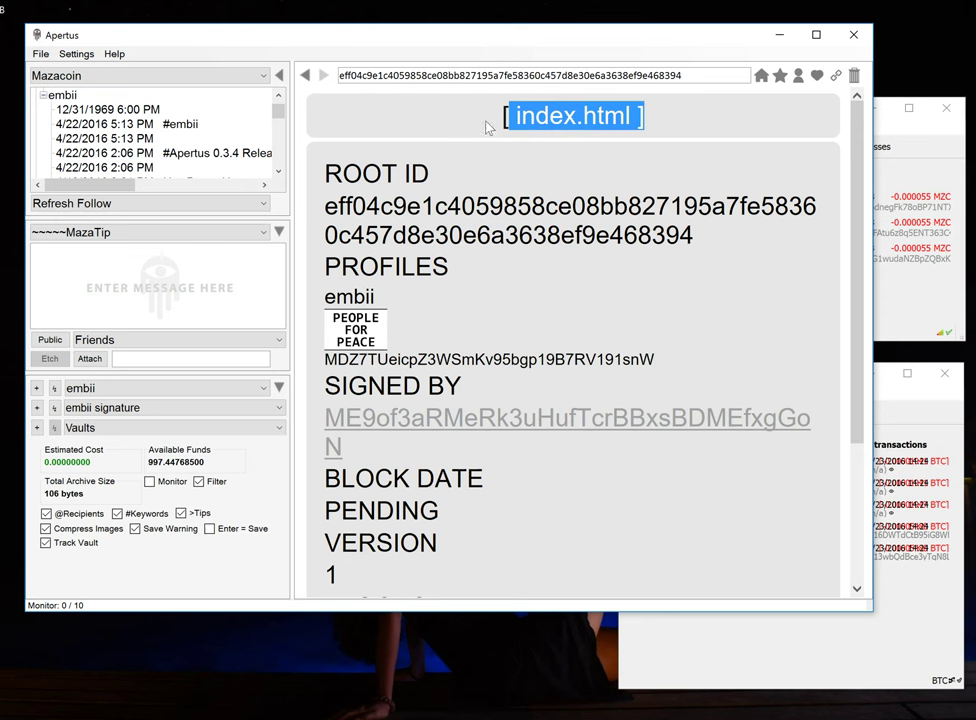
left_click(489, 125)
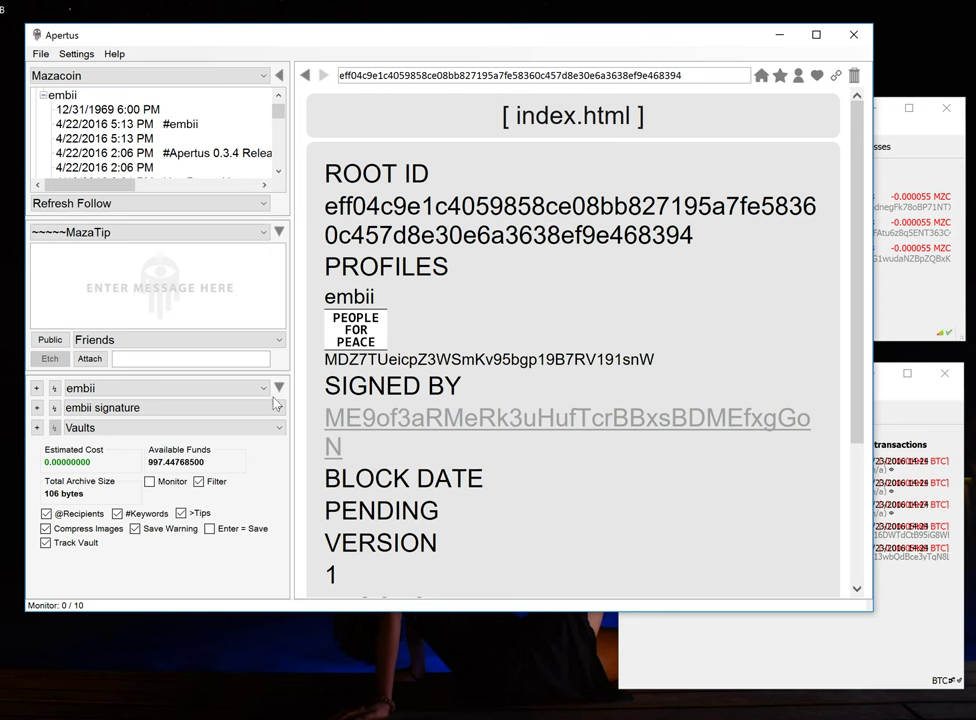
Turn off Filter and reload the root ID so the page renders 'THIS IS A WEB PAGE'.
left_click(201, 482)
key("Return")
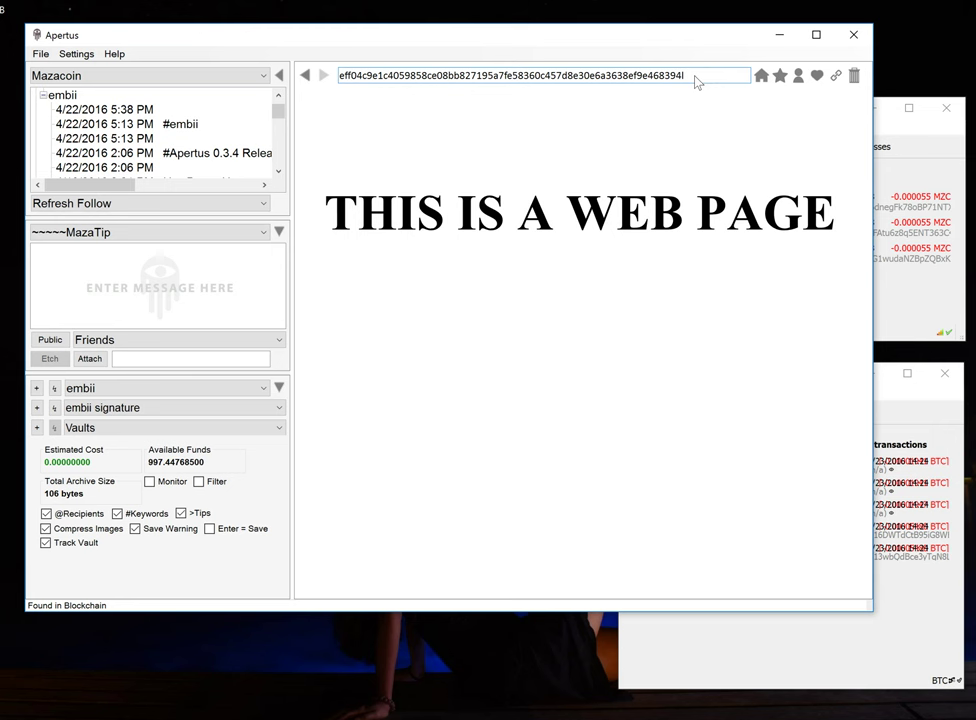